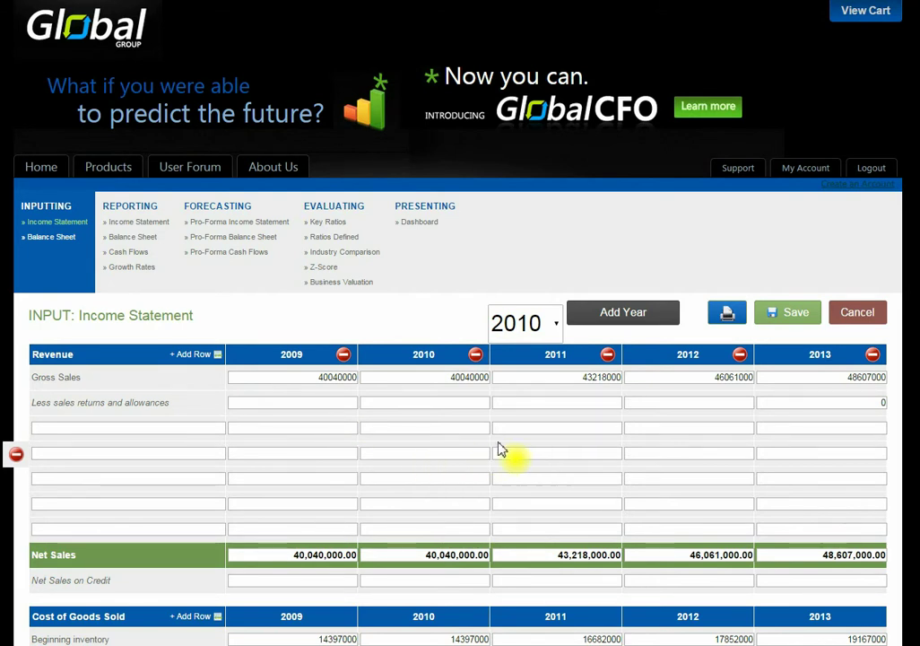
Examine the income statement input form from revenue down to dividends paid, and open the balance sheet input form.
click(272, 428)
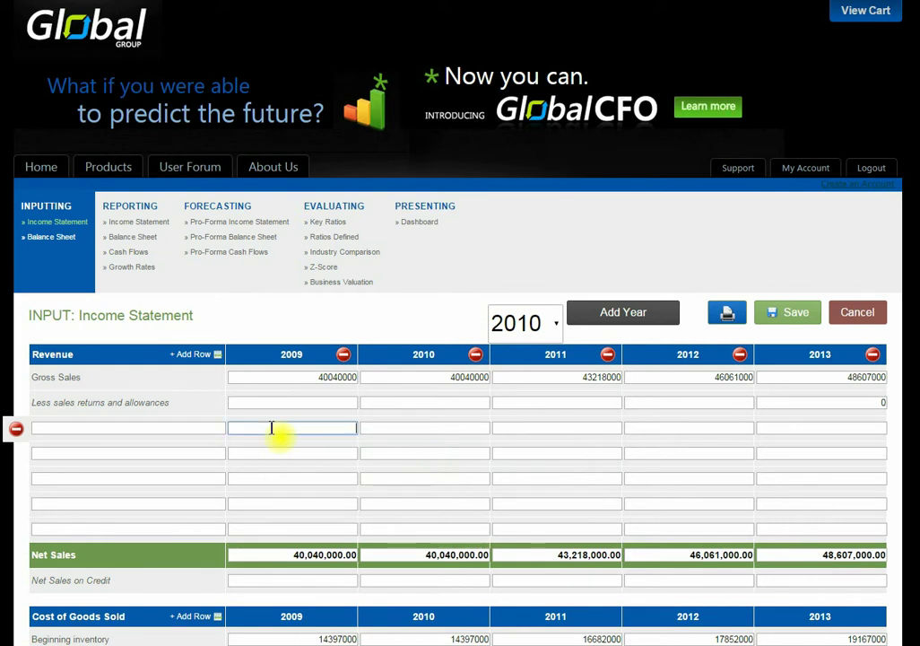
scroll(273, 431, down, 1)
scroll(273, 431, down, 3)
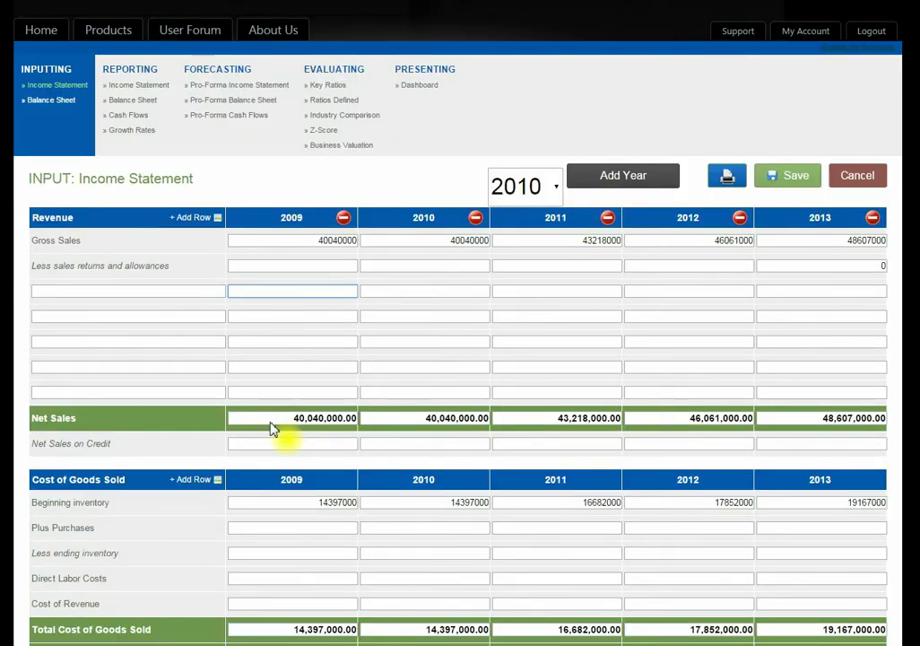
scroll(274, 430, down, 3)
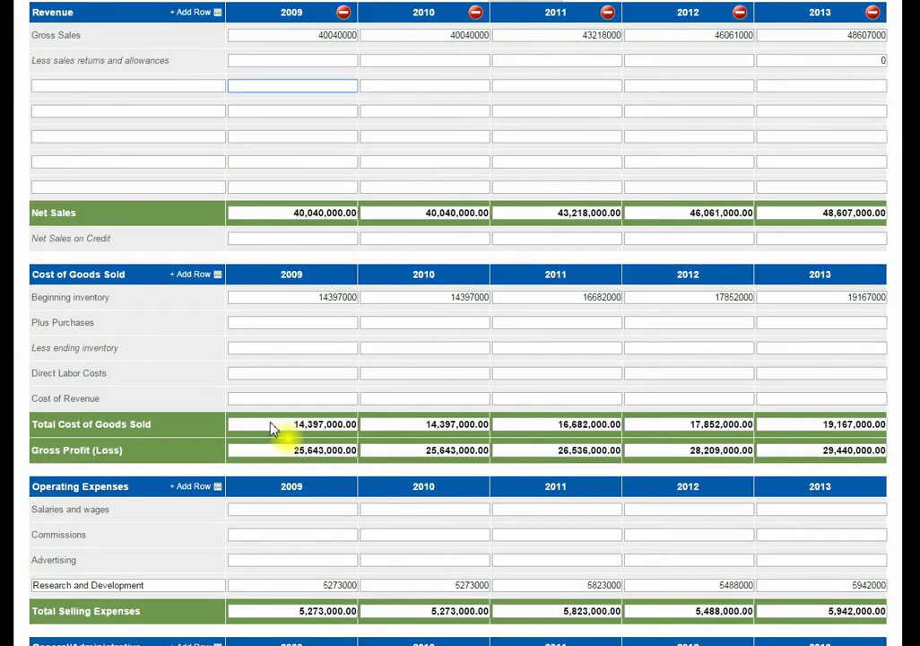
scroll(271, 426, down, 6)
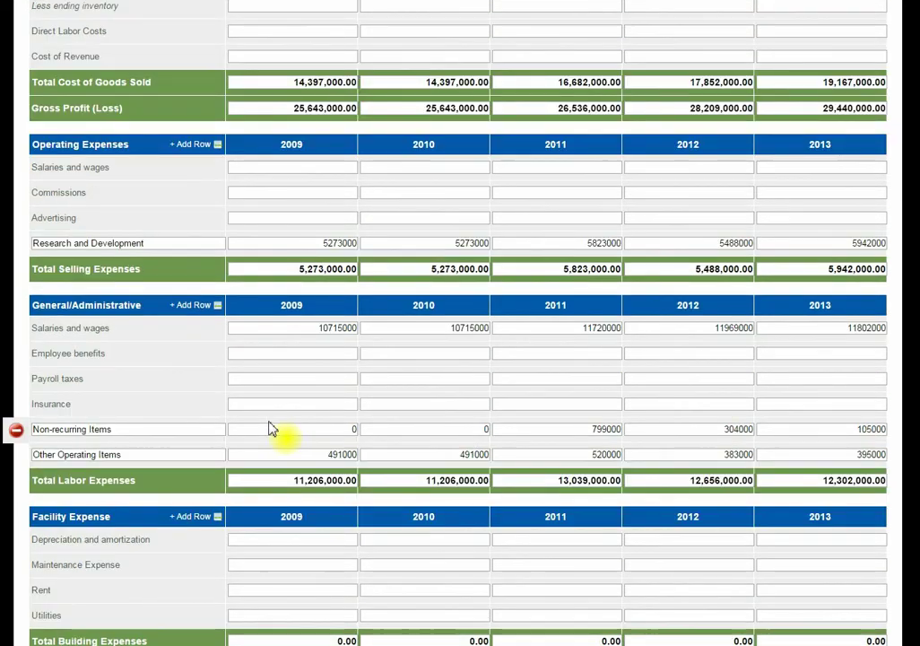
scroll(272, 427, down, 6)
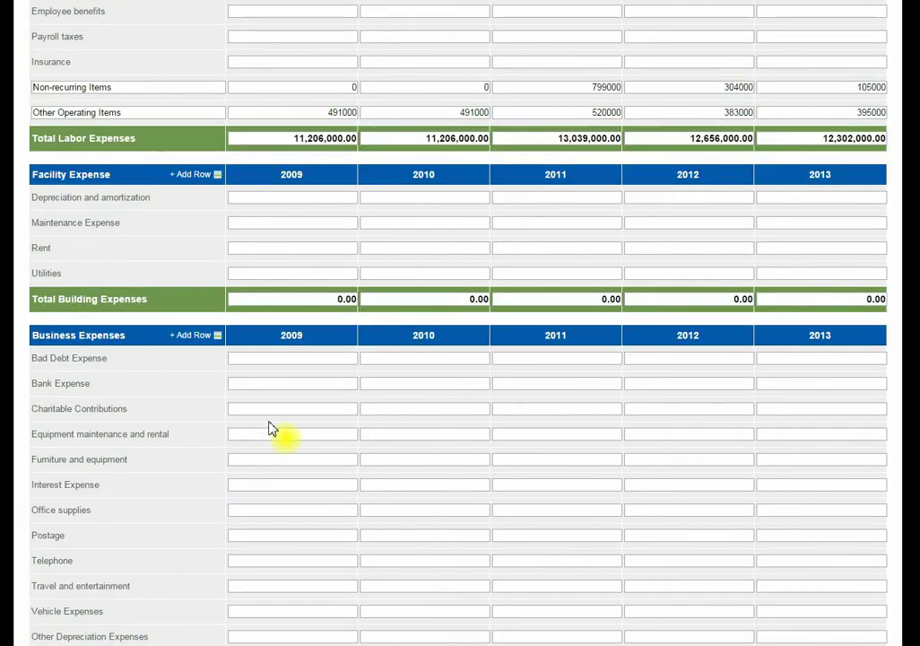
scroll(272, 428, down, 5)
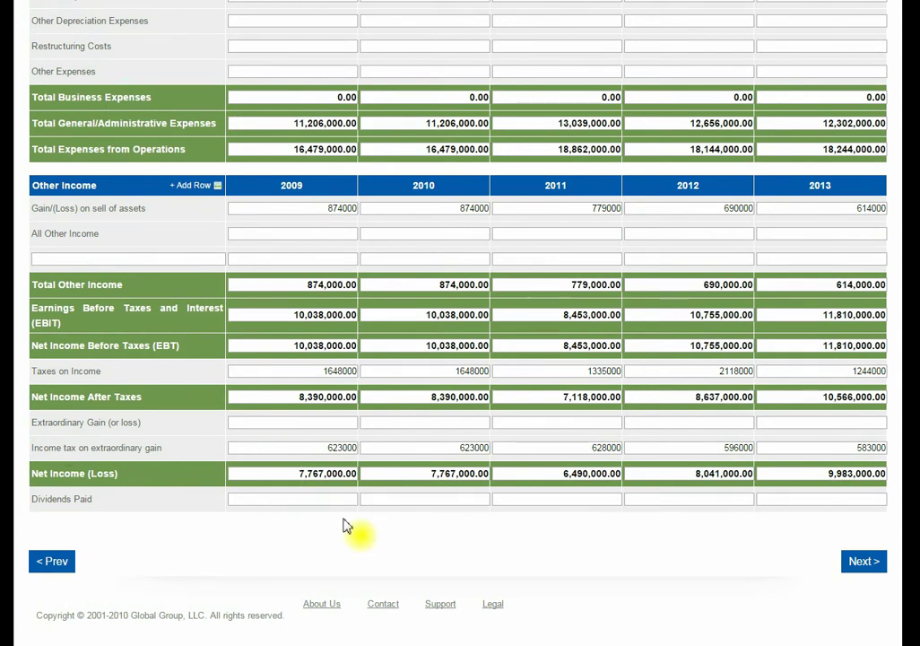
scroll(351, 527, up, 8)
scroll(346, 526, up, 15)
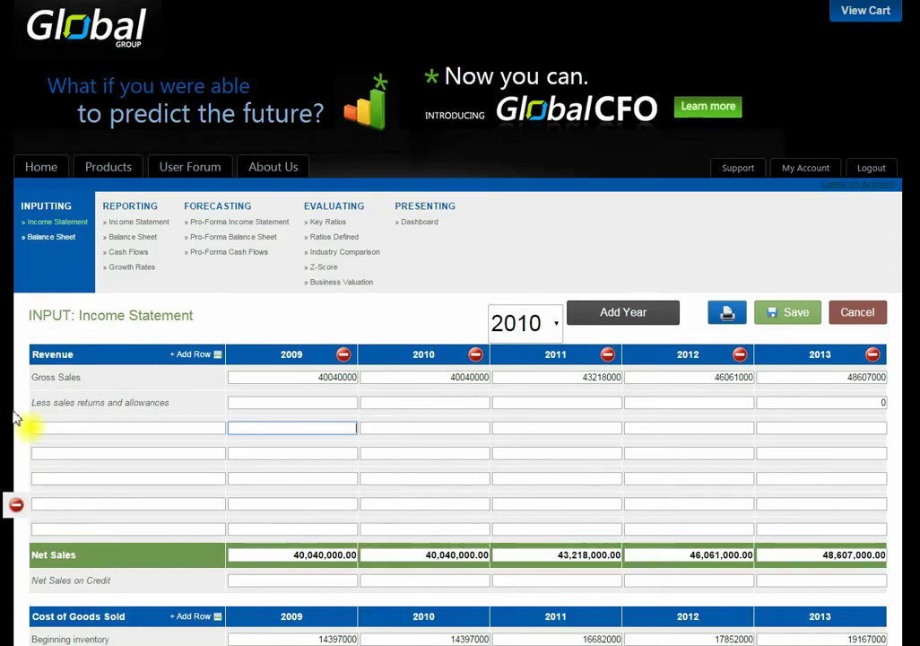
click(40, 237)
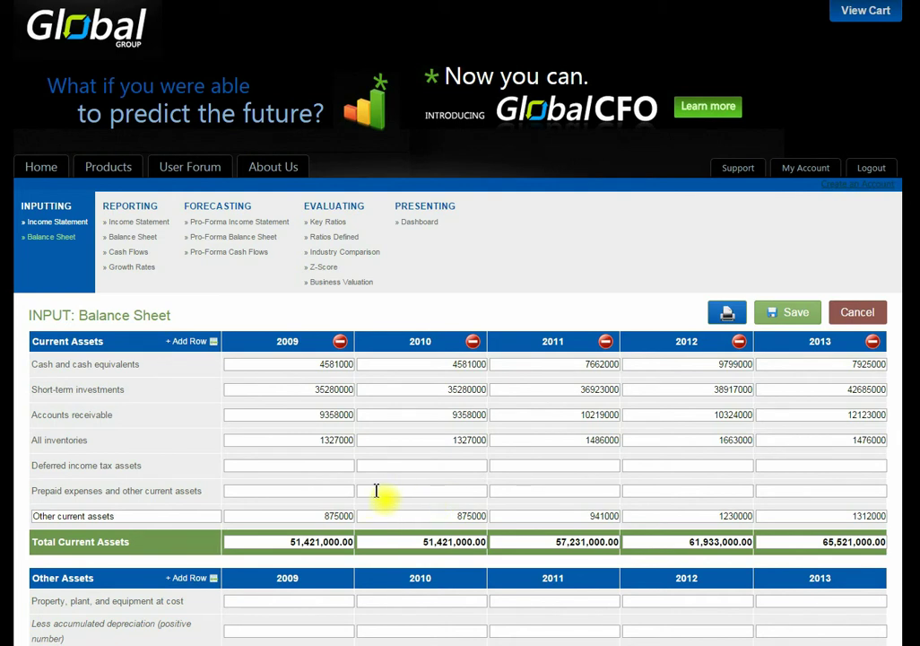
View the four reports in turn: Income Statement, Balance Sheet, Cash Flows and Growth Rates.
click(149, 229)
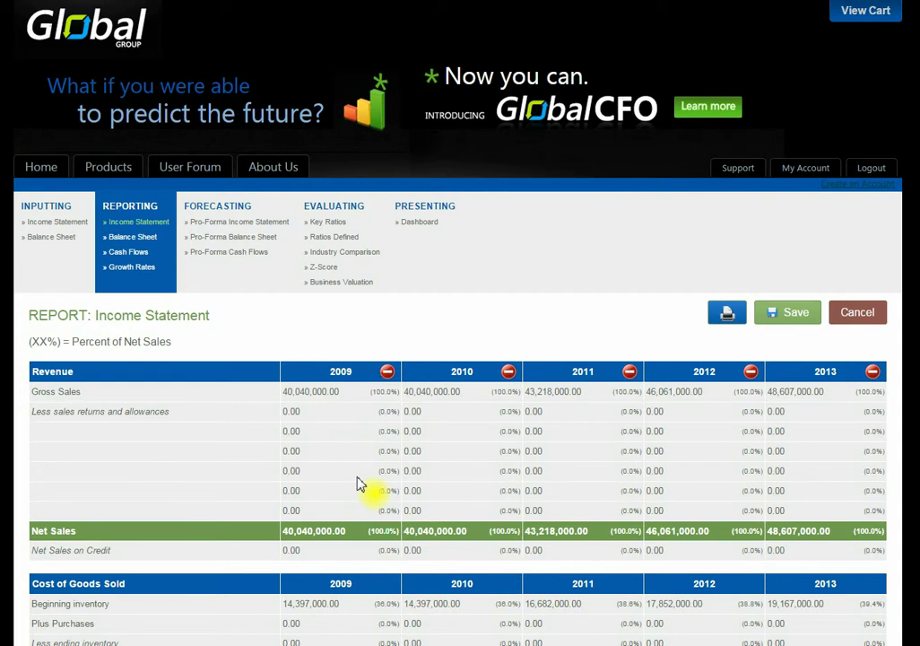
scroll(359, 485, down, 3)
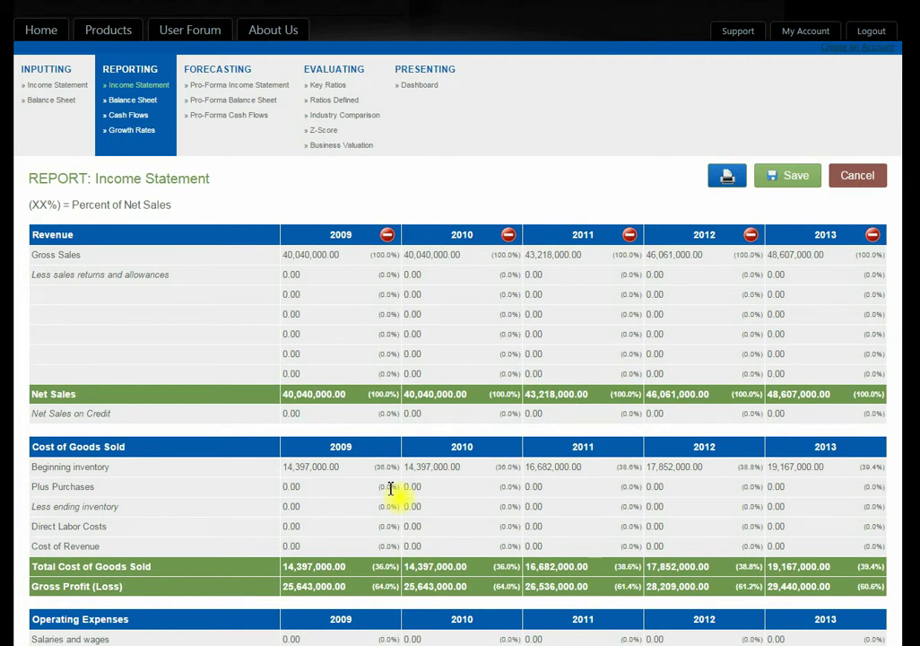
click(134, 100)
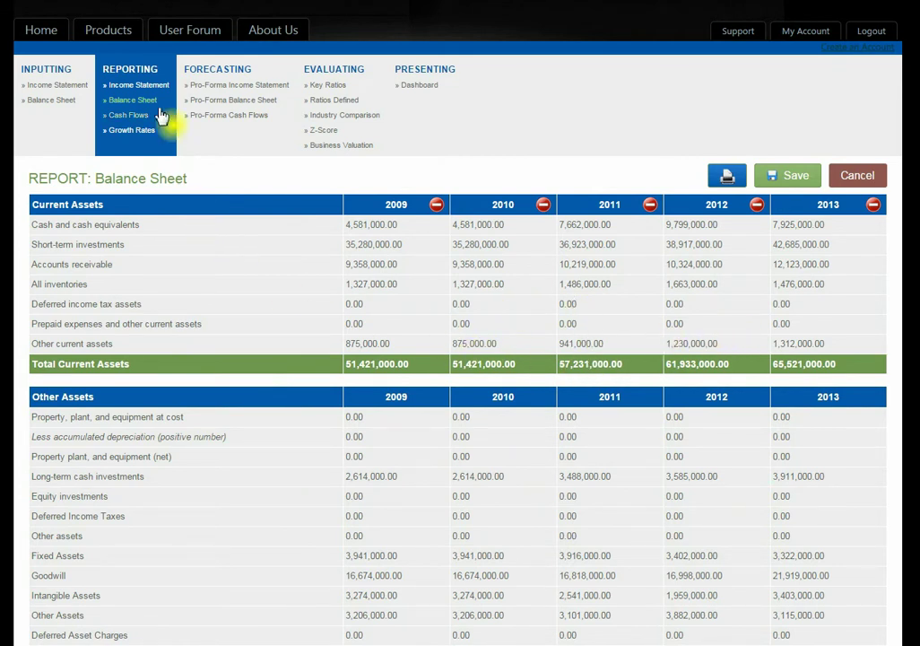
click(128, 116)
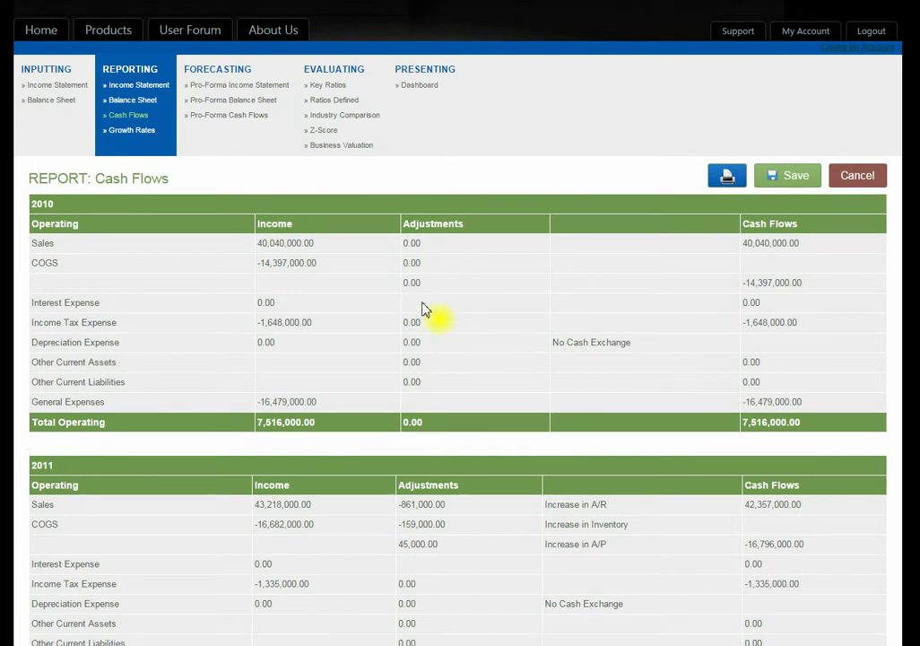
click(140, 131)
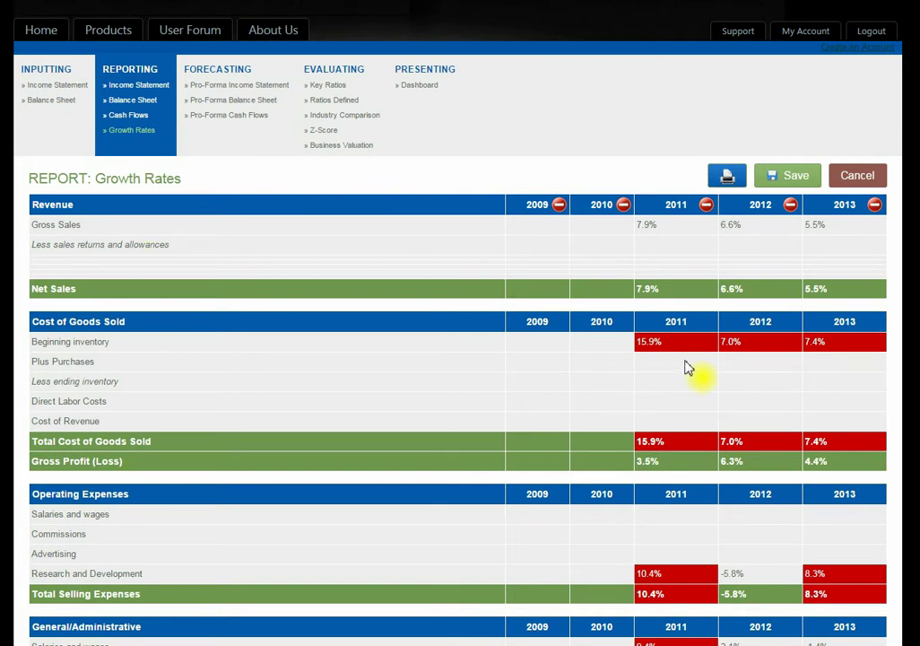
View the forecasts in turn: Pro-Forma Income Statement, Pro-Forma Balance Sheet and Pro-Forma Cash Flows.
click(235, 86)
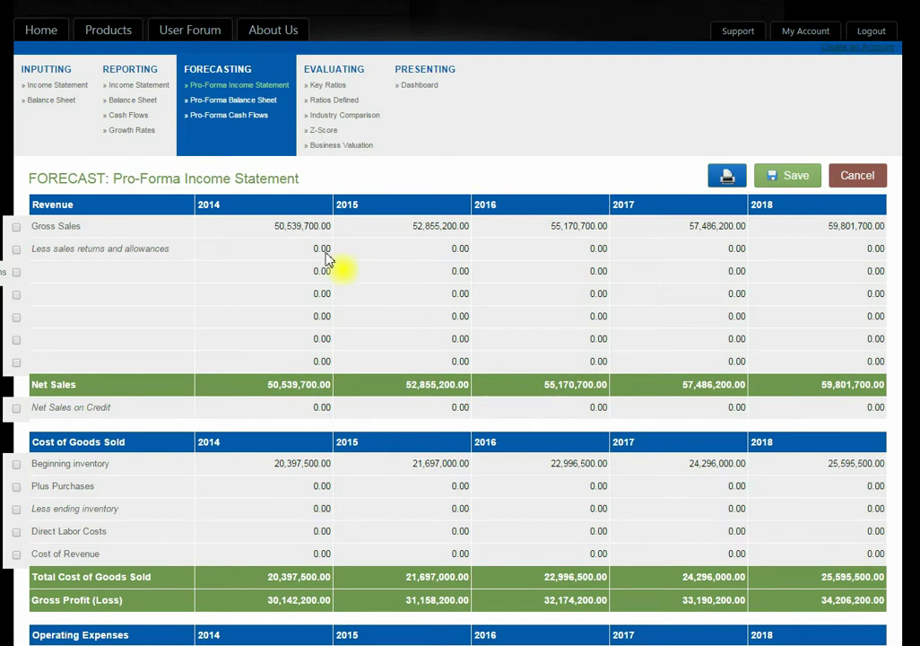
click(260, 100)
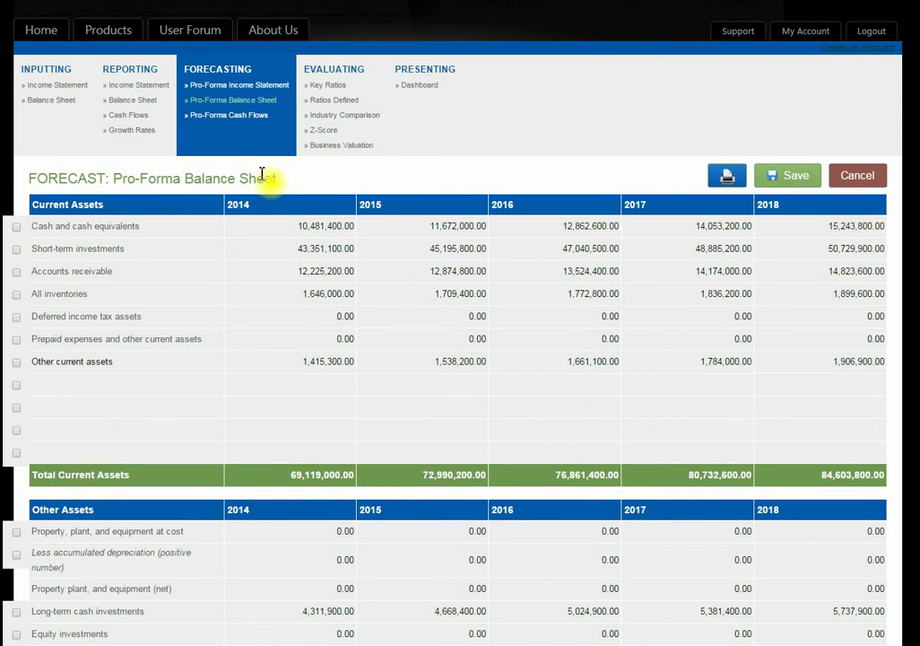
click(234, 116)
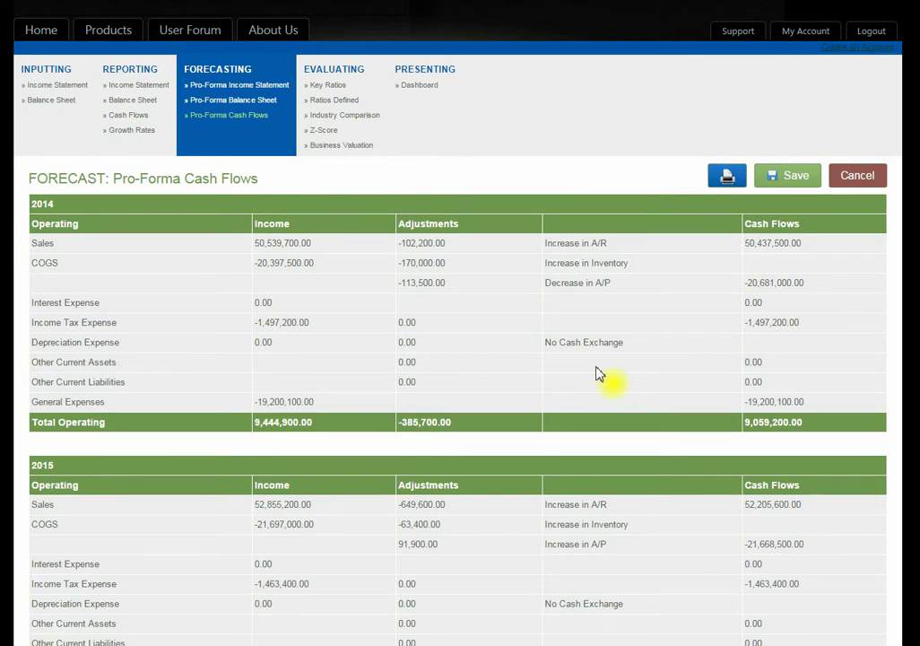
View the evaluation pages in turn: Key Ratios, Ratios Defined, Industry Comparison, Z-Score and Business Valuation.
click(328, 85)
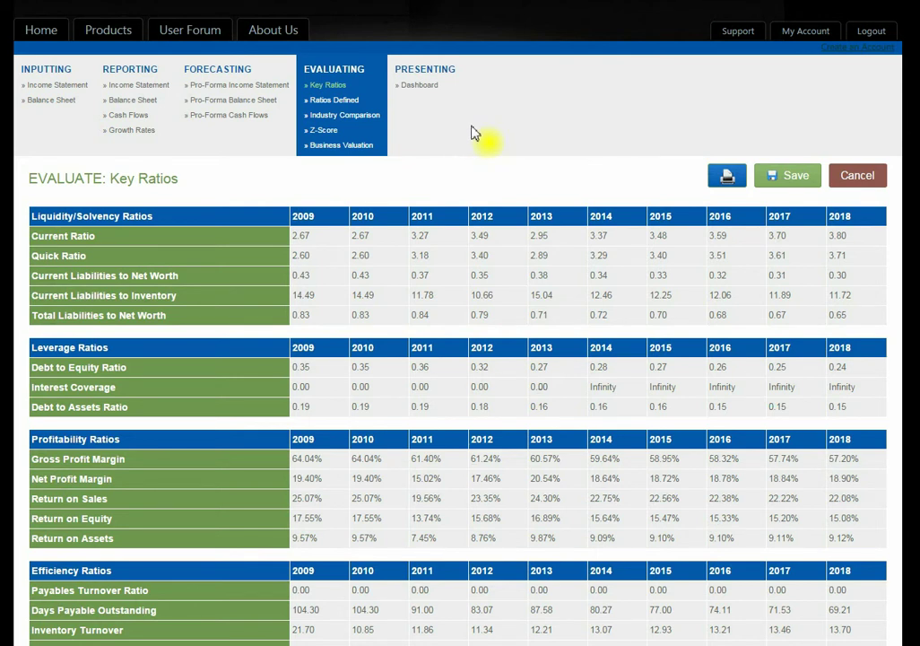
click(333, 100)
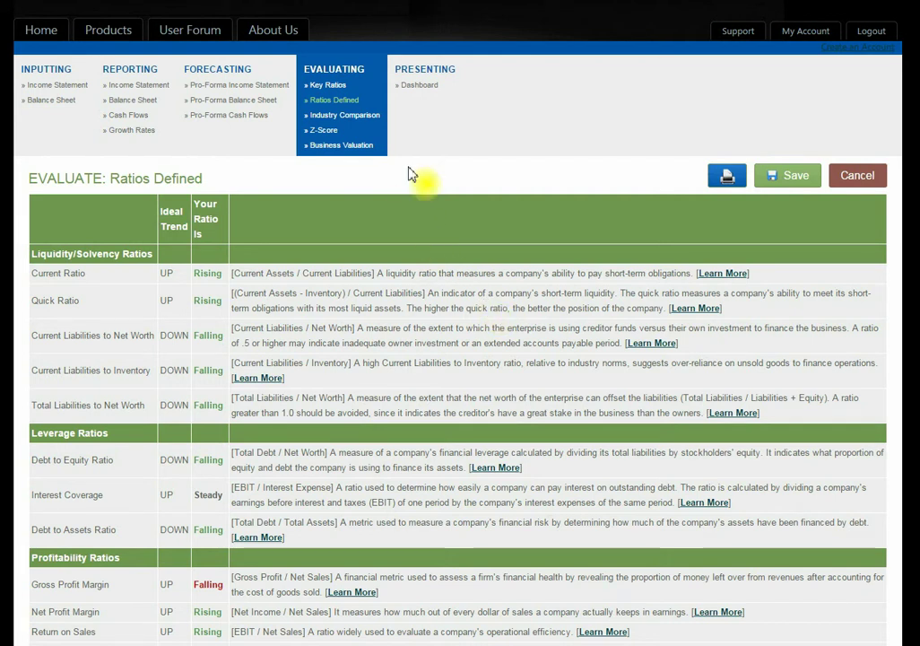
click(357, 115)
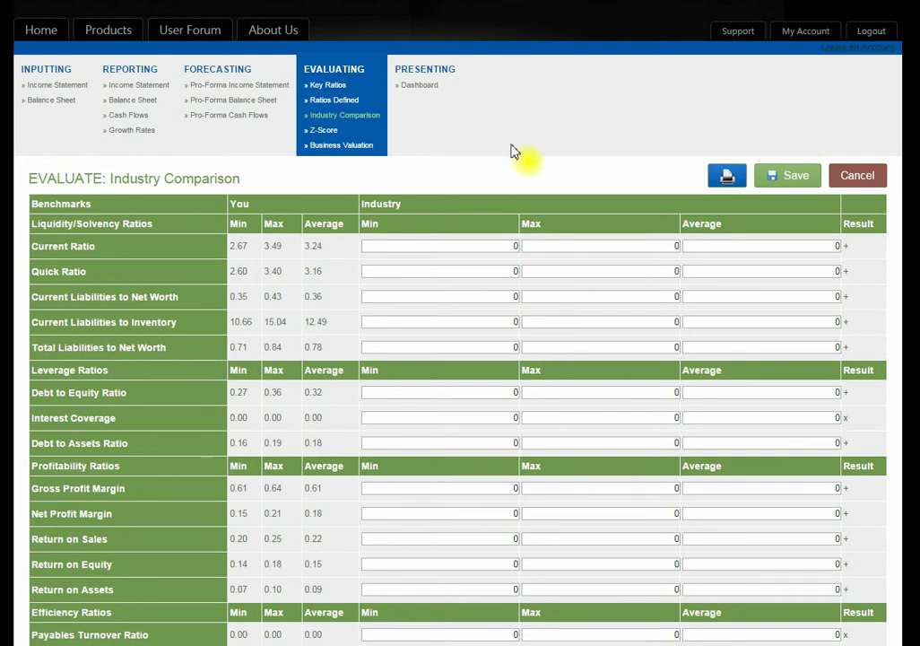
click(324, 130)
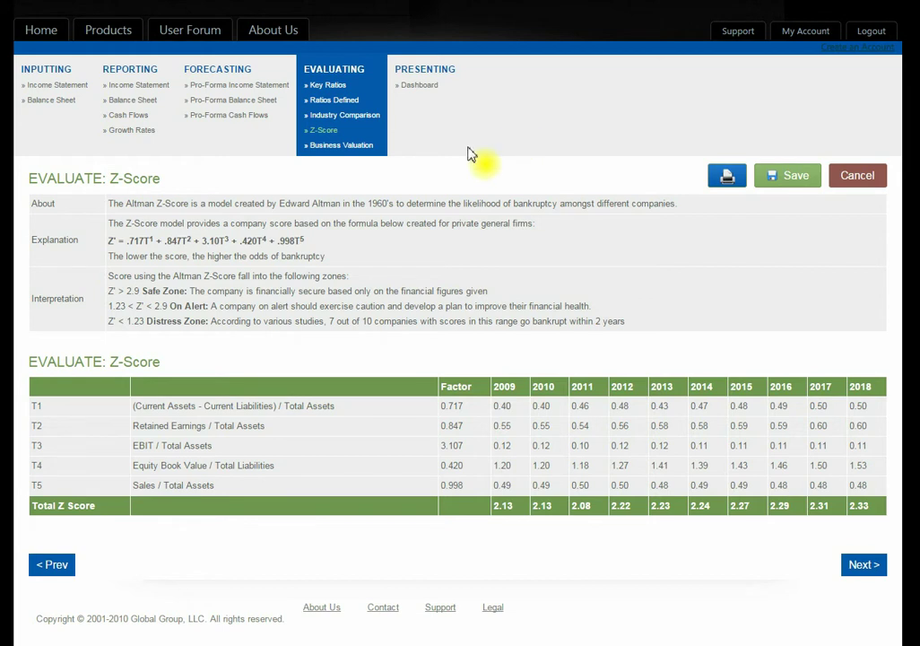
click(339, 147)
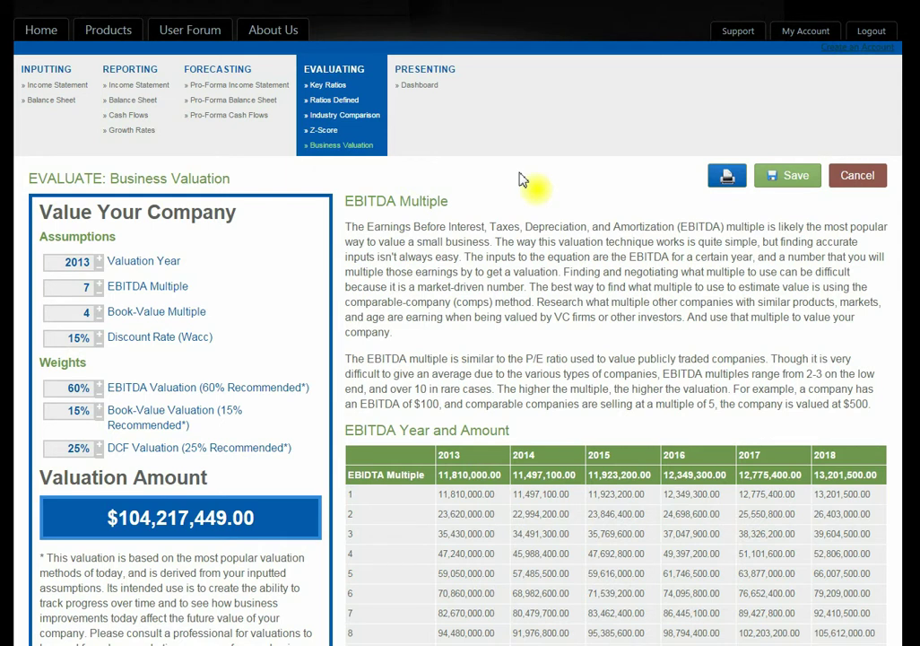
Open the presentation dashboard and examine its charts, from sales, profits and net income down to the turnover ratios.
click(421, 86)
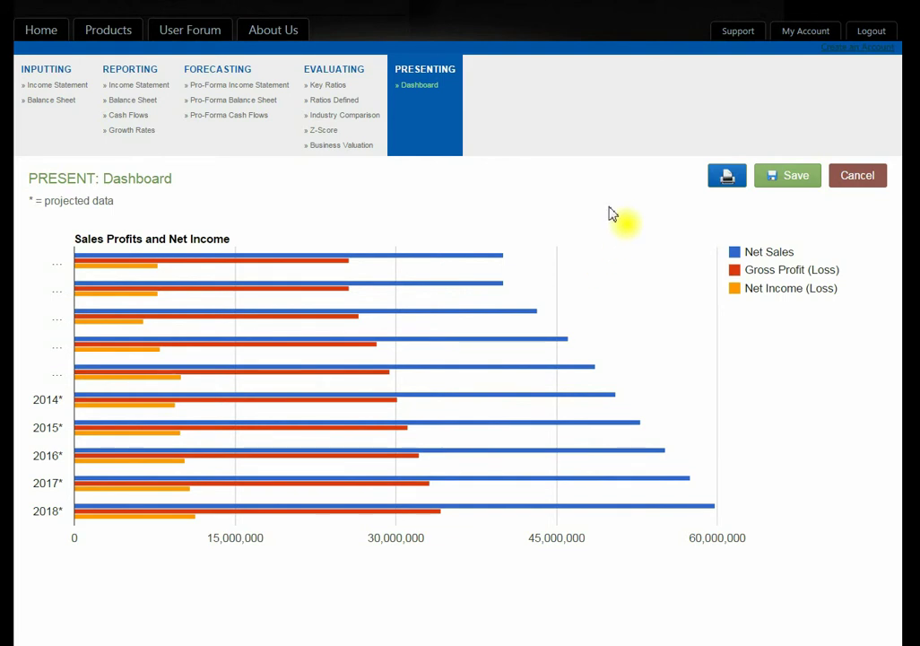
scroll(610, 213, down, 2)
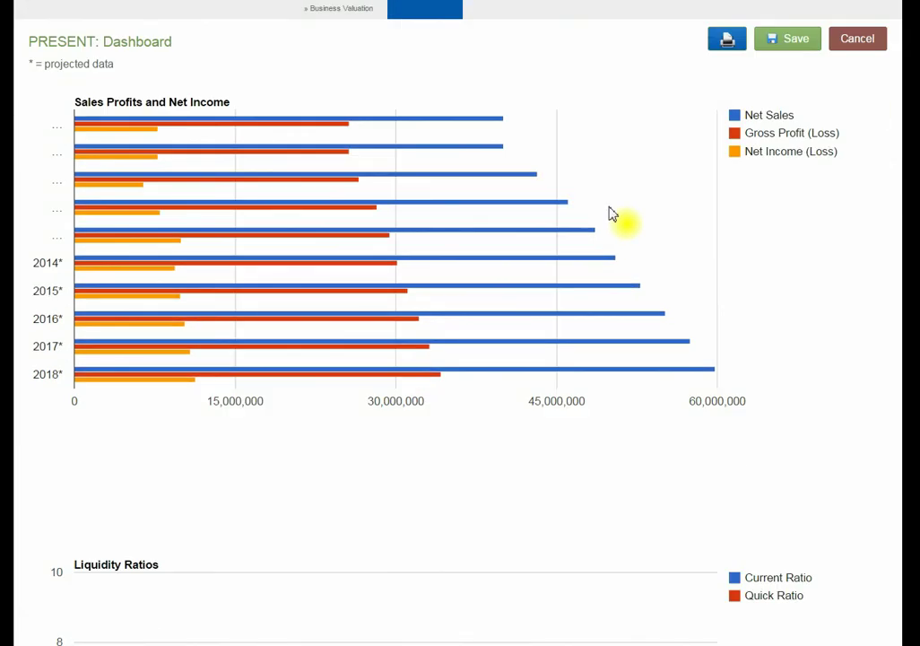
scroll(609, 213, down, 8)
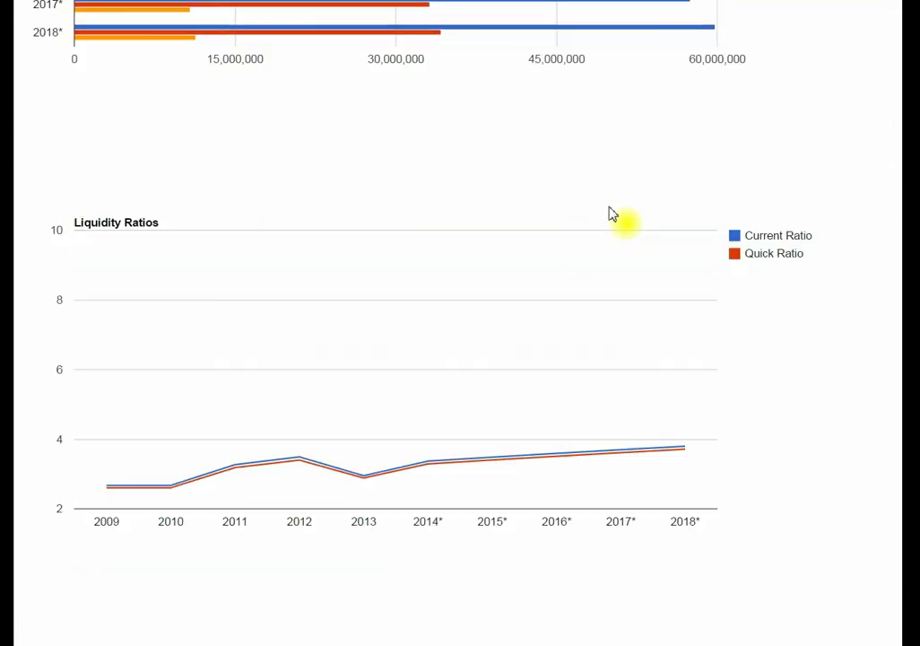
scroll(610, 213, down, 9)
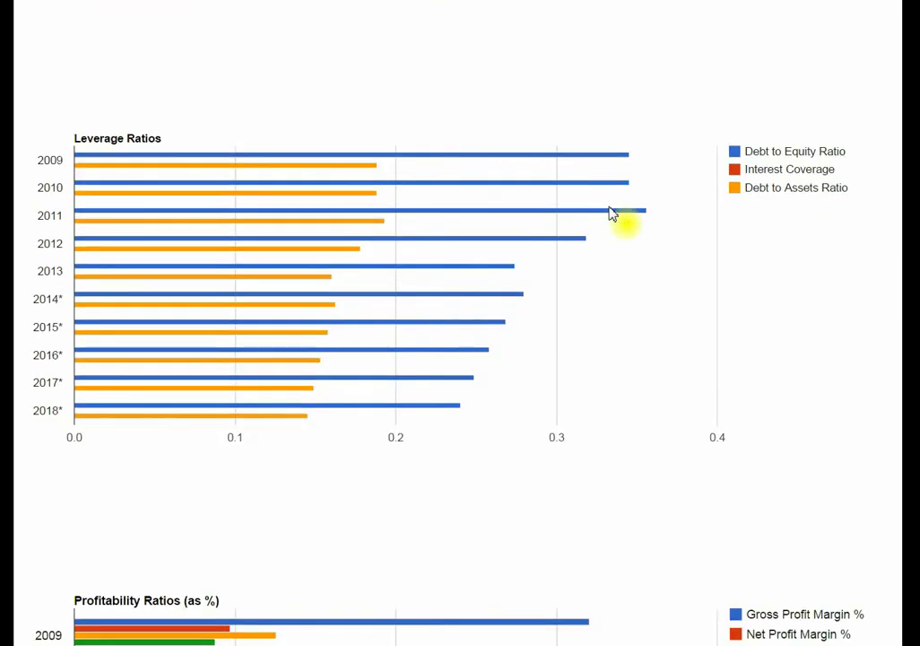
scroll(610, 214, down, 10)
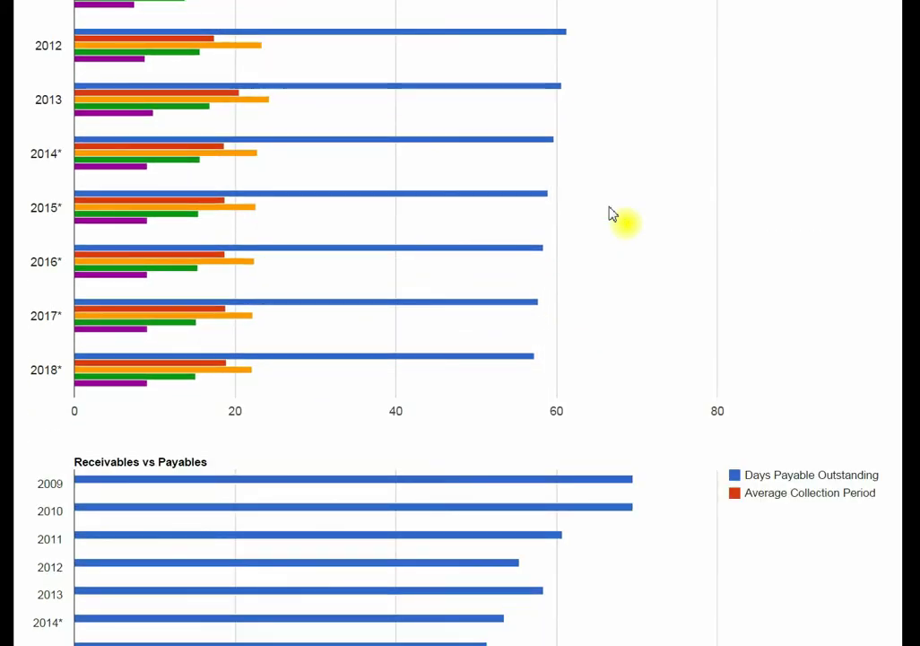
scroll(609, 214, down, 2)
scroll(612, 214, down, 2)
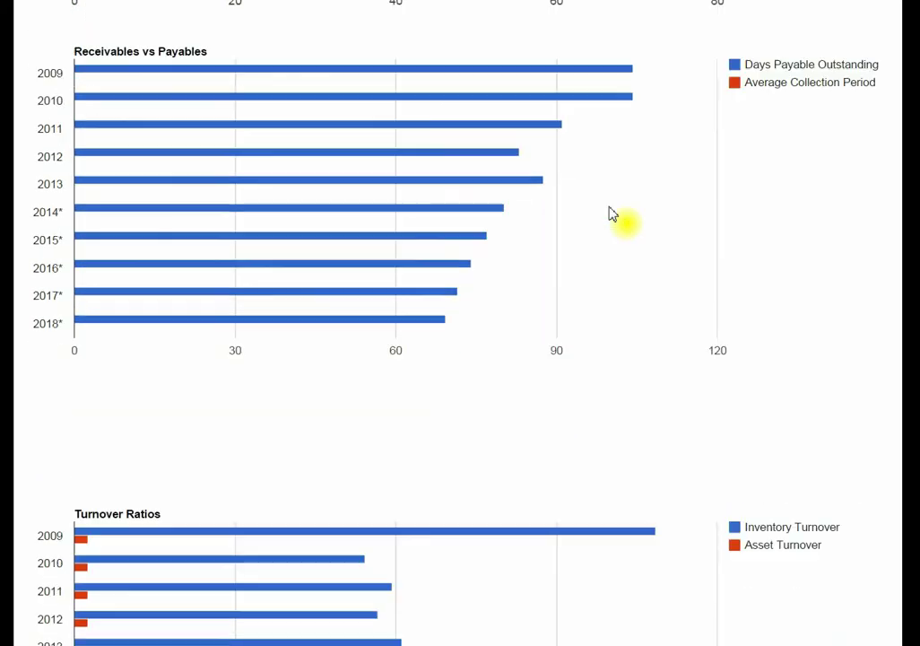
scroll(610, 213, up, 5)
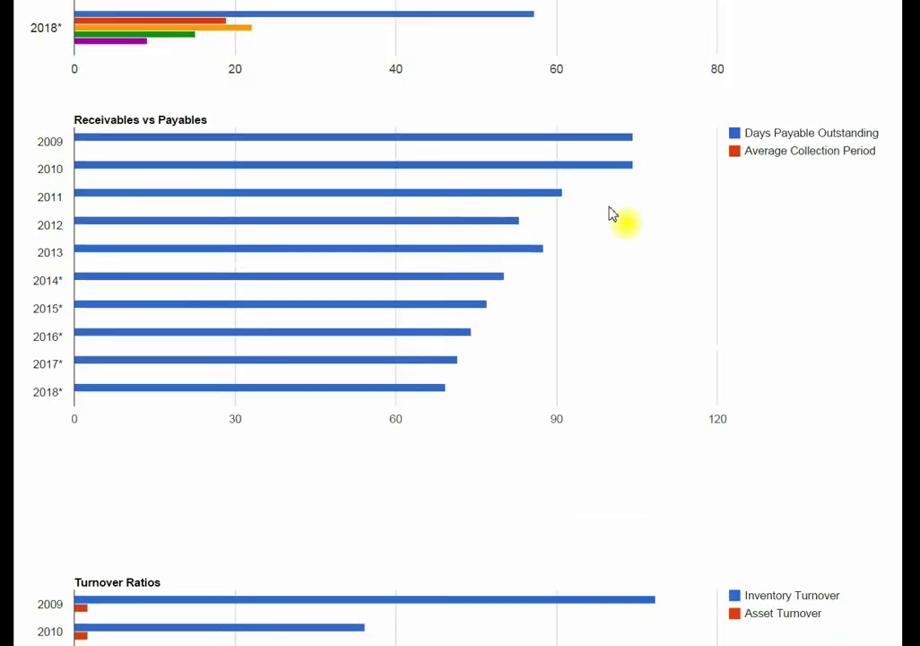
scroll(610, 214, up, 6)
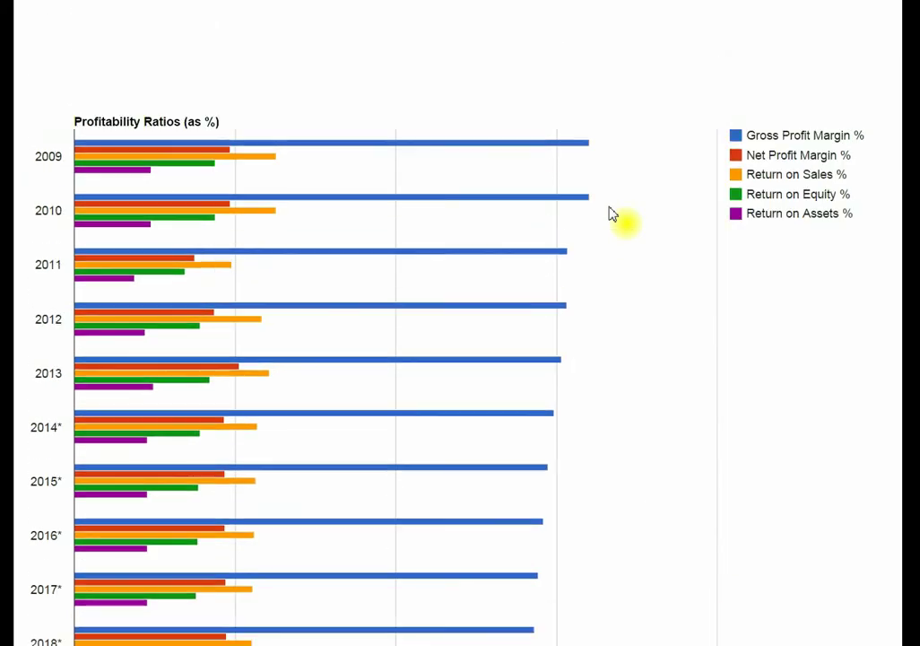
scroll(609, 214, up, 6)
scroll(611, 213, up, 5)
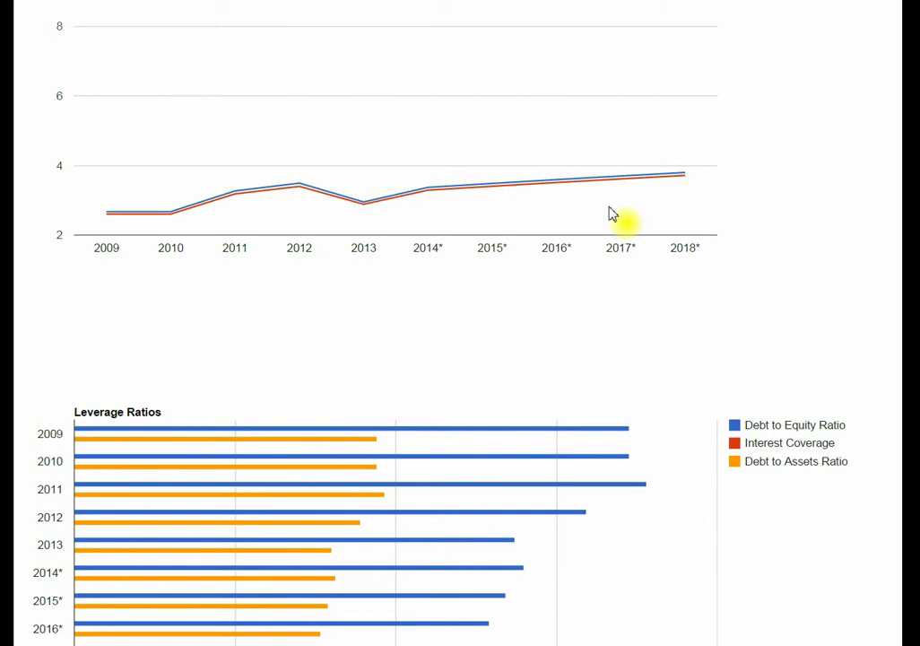
scroll(610, 213, up, 12)
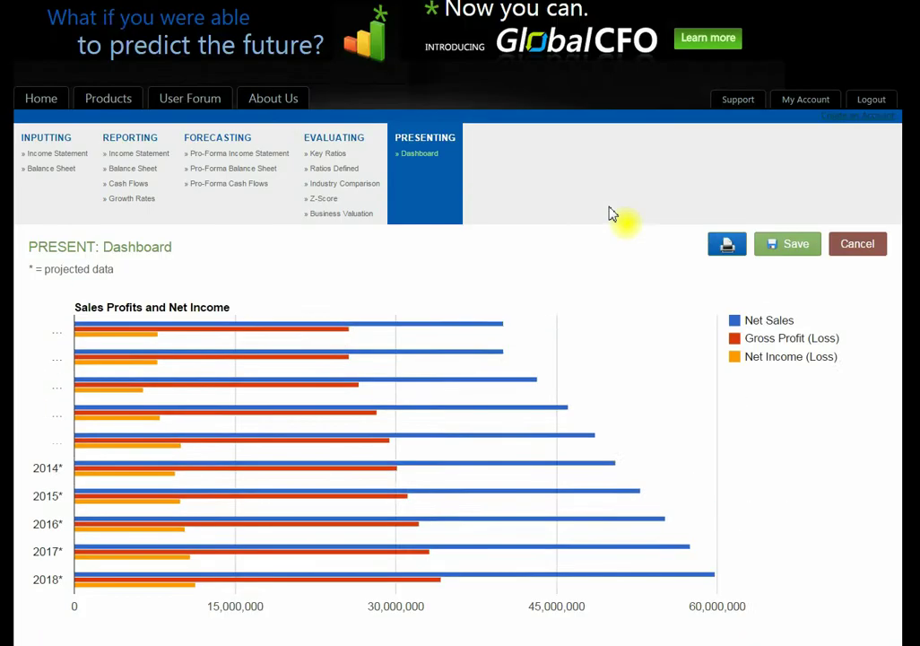
scroll(610, 213, up, 1)
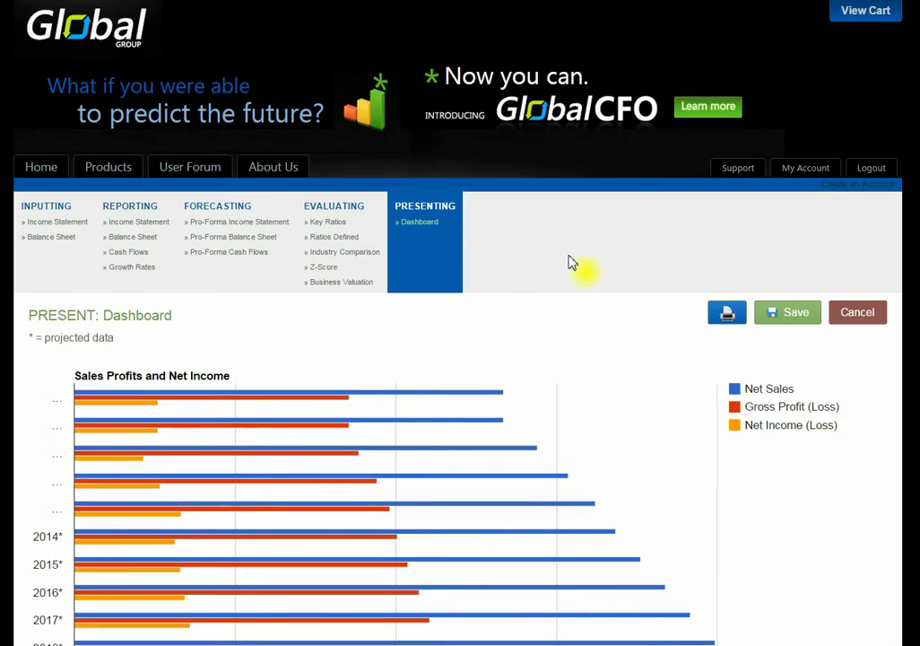